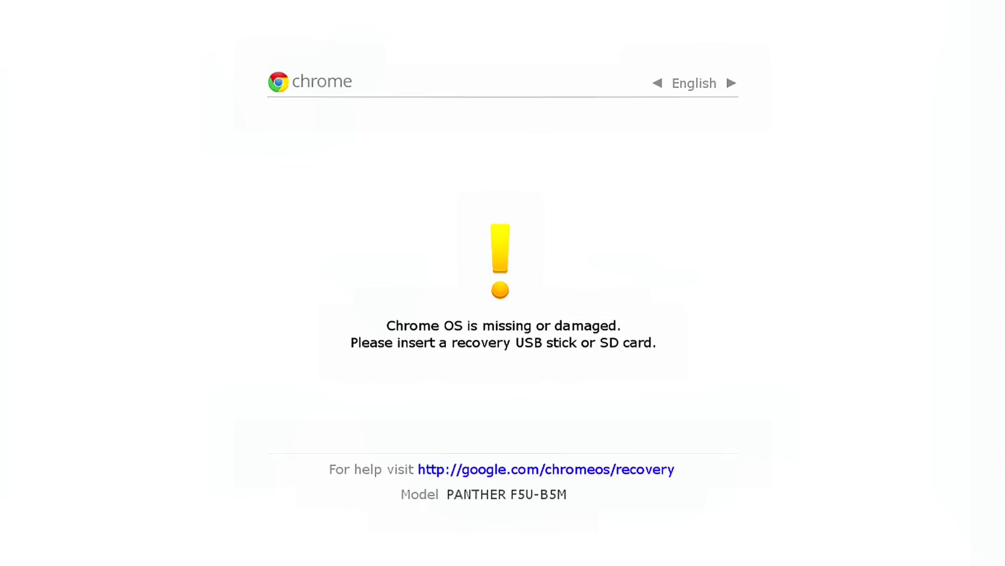
- Turn off OS verification with Ctrl+D to begin switching into developer mode
key(ctrl+d)
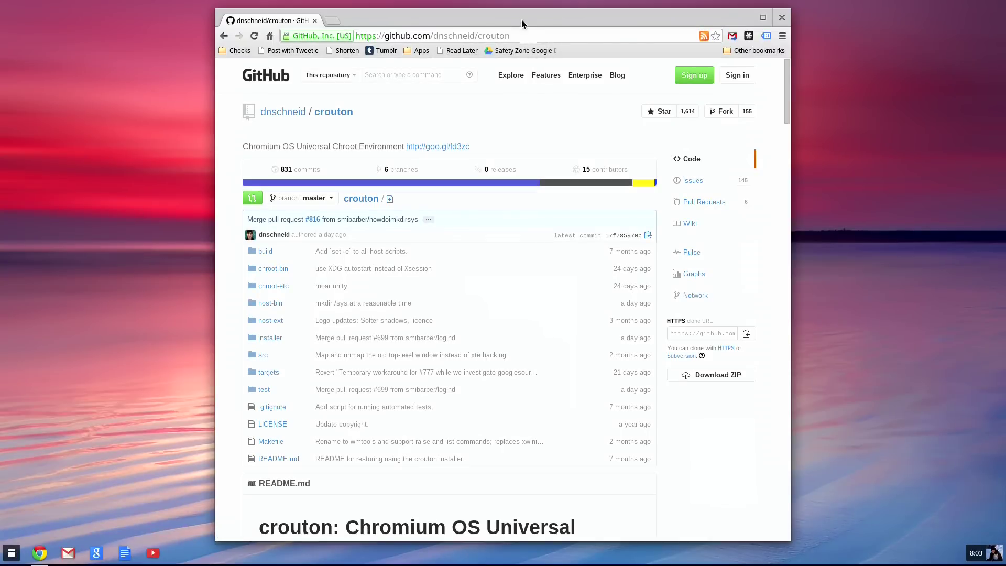
- Position the browser window and scroll the crouton README to 'The easy way' section
drag(524, 22, 501, 27)
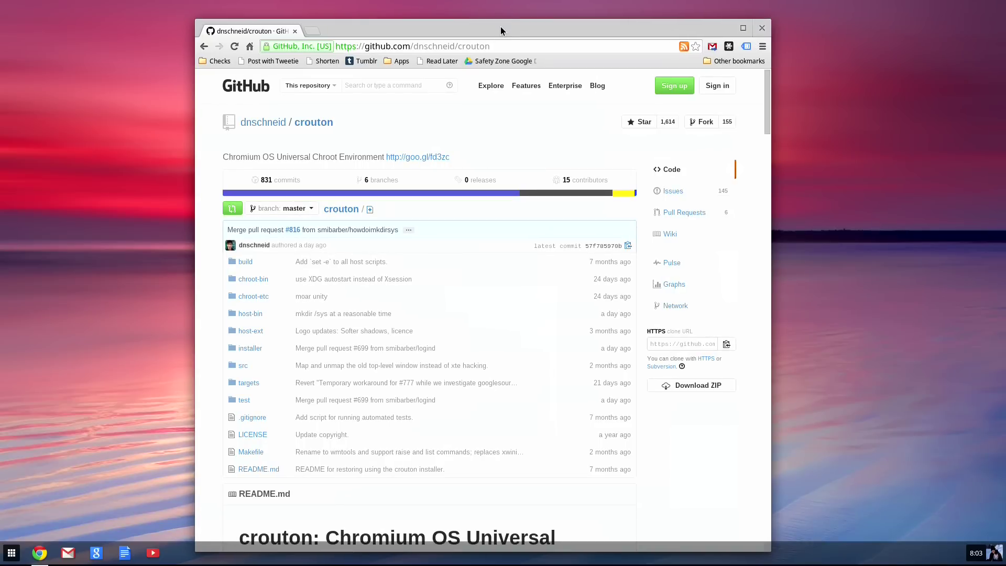
scroll(360, 131, down, 3)
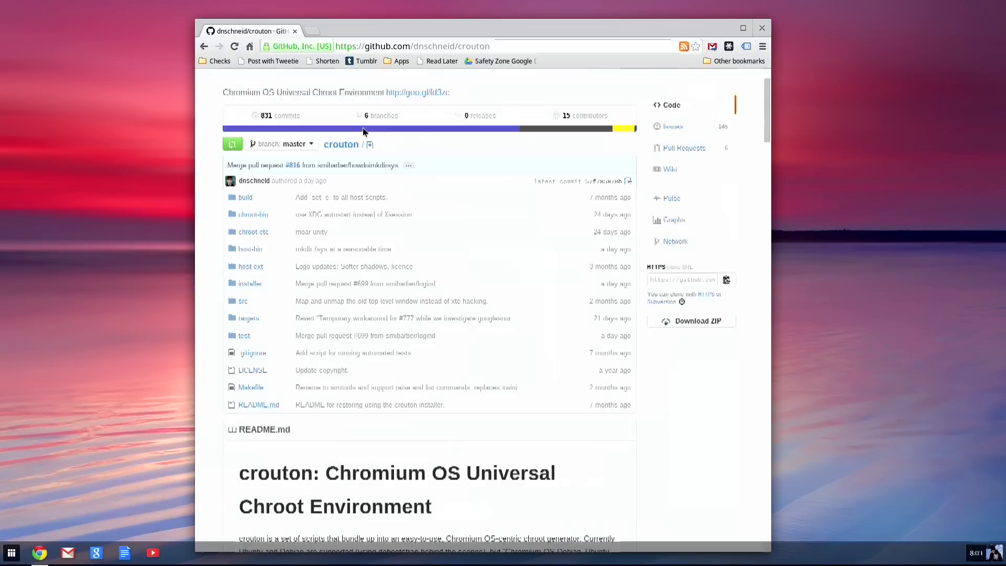
scroll(360, 132, up, 3)
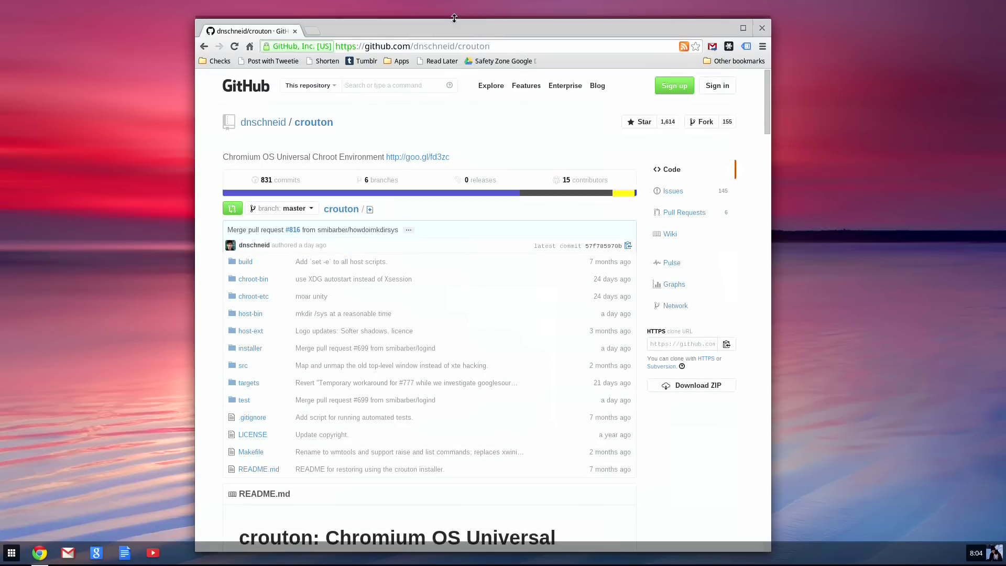
drag(454, 22, 465, 21)
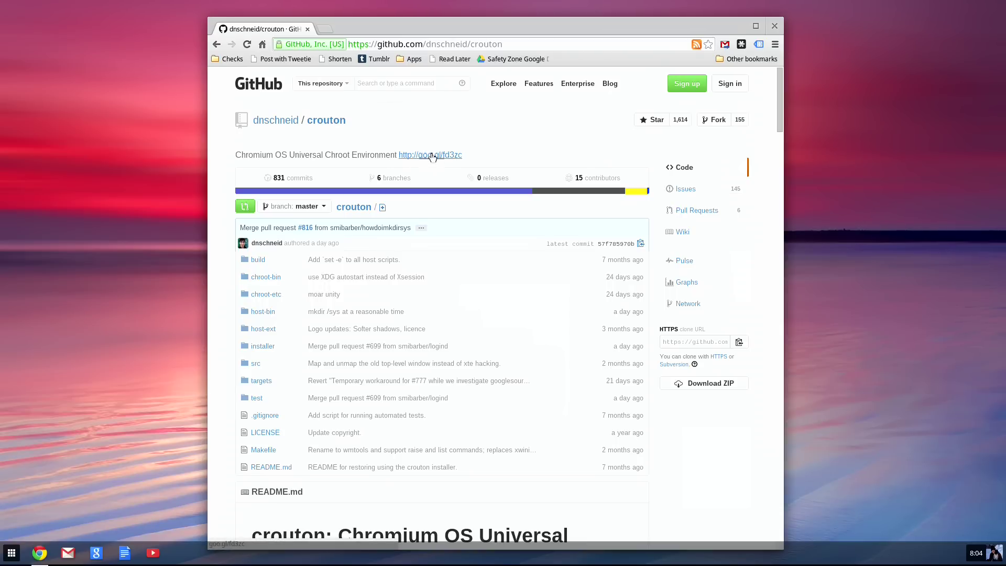
scroll(430, 157, down, 6)
scroll(410, 157, down, 6)
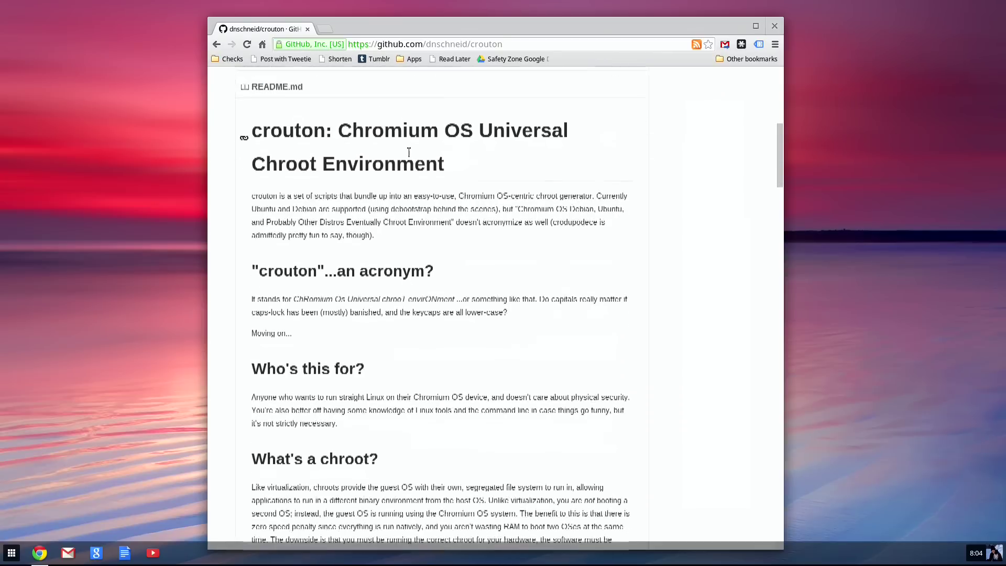
scroll(406, 152, down, 6)
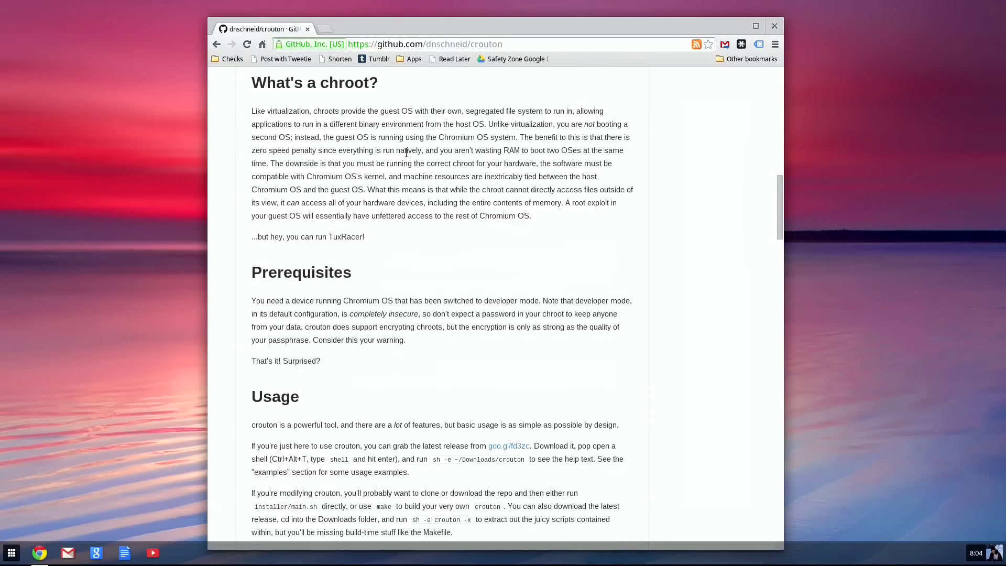
scroll(405, 155, down, 8)
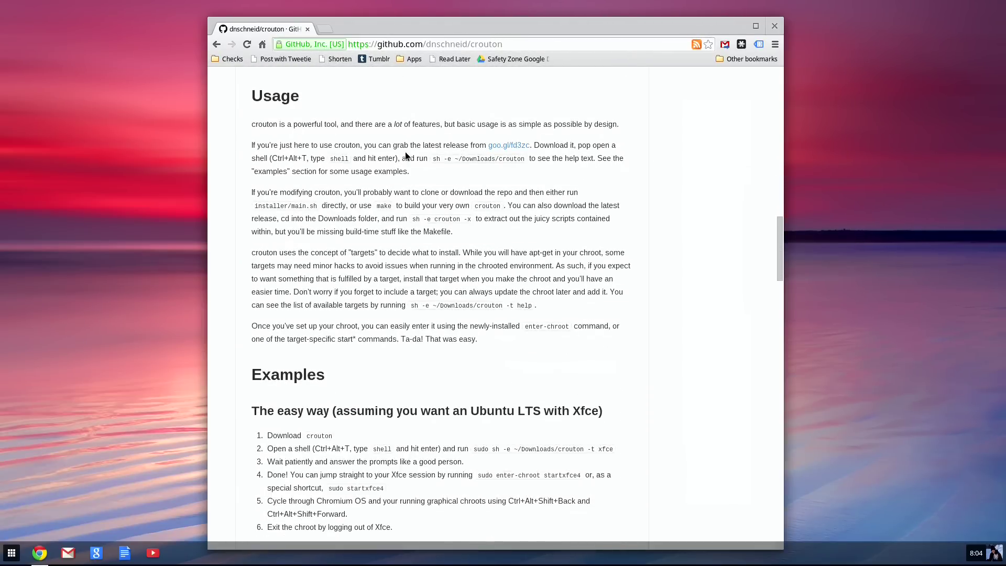
- Highlight the easy-way Ubuntu Xfce steps, then open a crosh terminal tab
drag(370, 246, 400, 211)
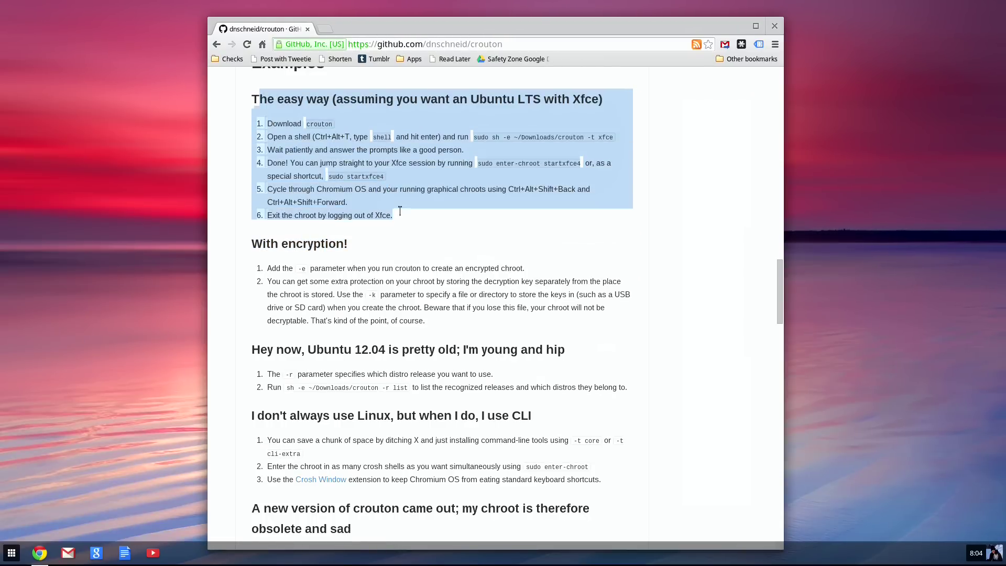
click(331, 125)
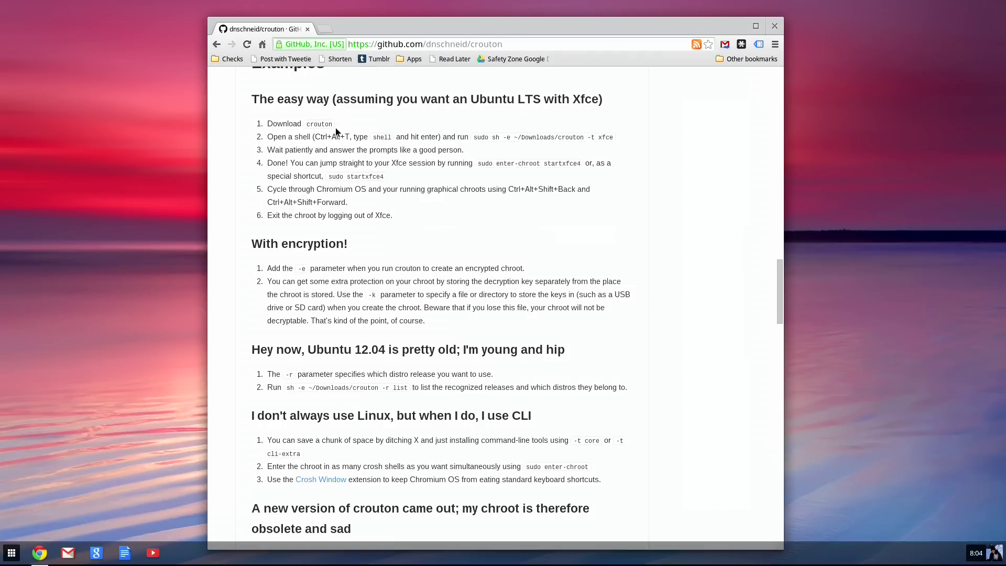
key(ctrl+alt+t)
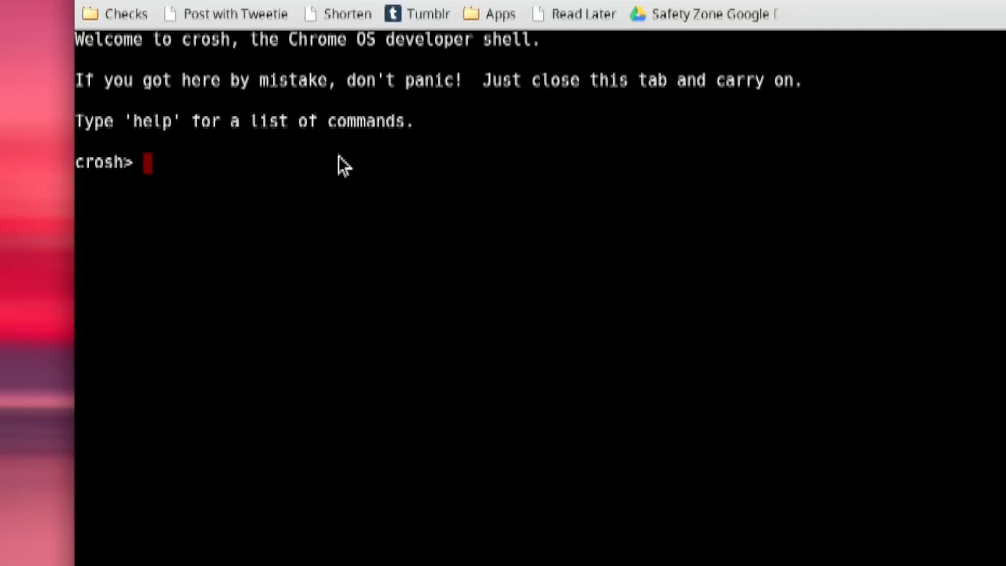
- Enter the full command shell from crosh with 'shell'
text(shell)
key(Return)
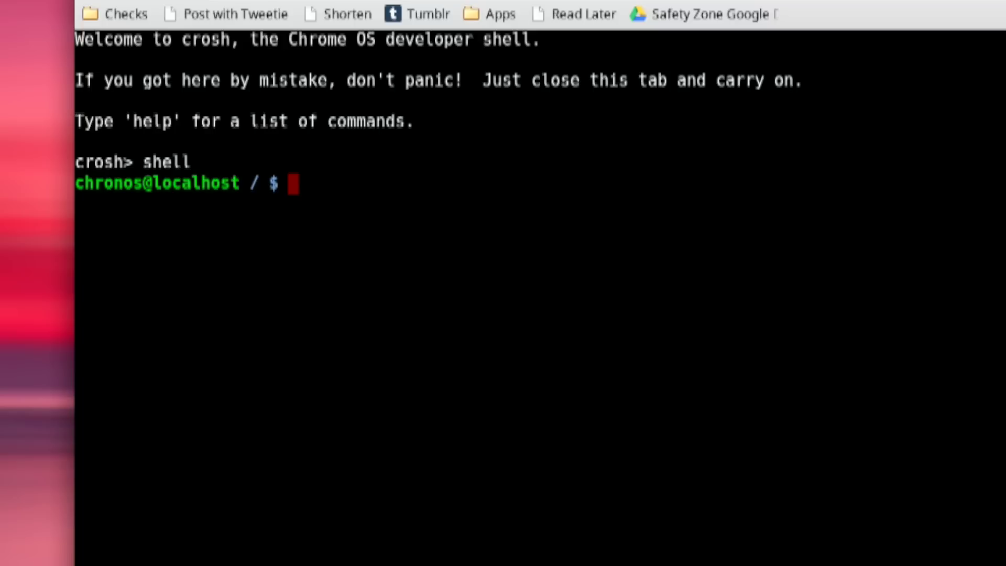
- Run 'sudo sh -e ~/Downloads/crouton -t xfce' to install the Ubuntu Xfce chroot
text(sudo sh)
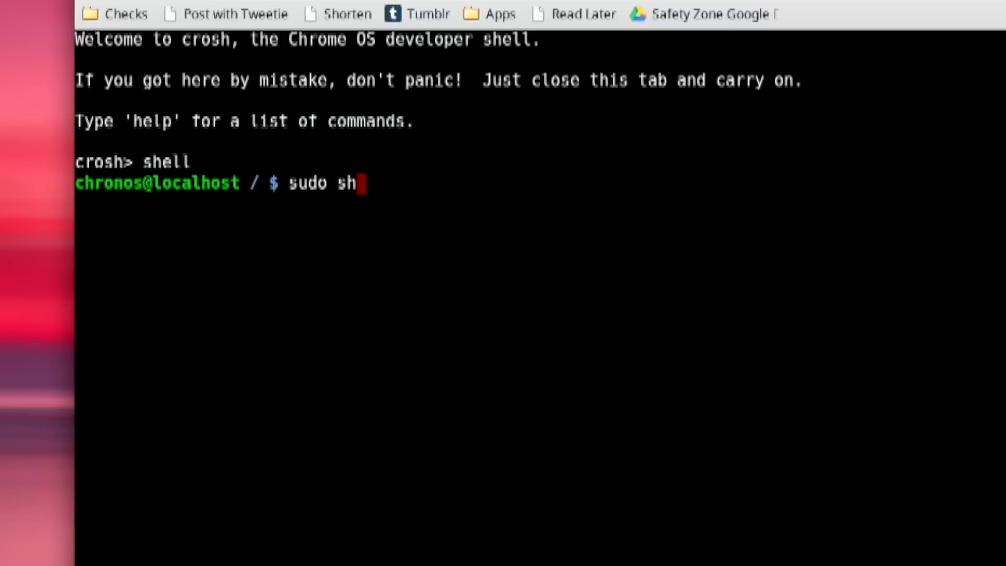
text( -e )
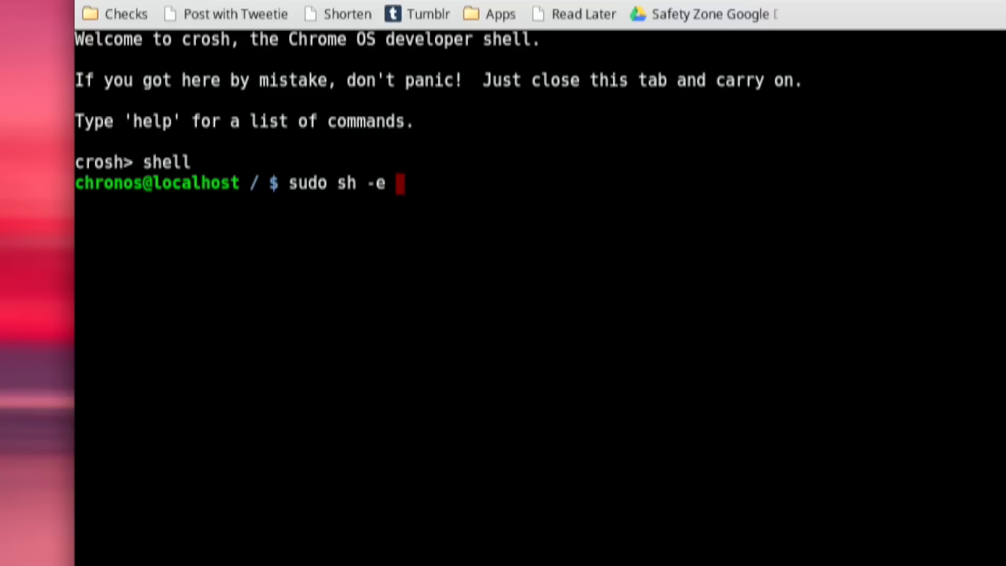
text(~/Dw)
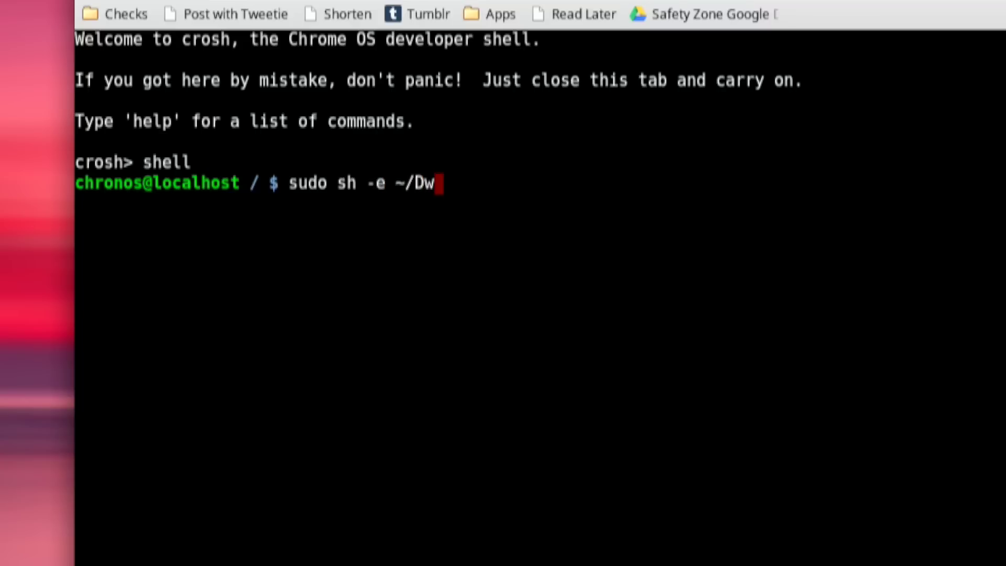
key(BackSpace)
text(ownl)
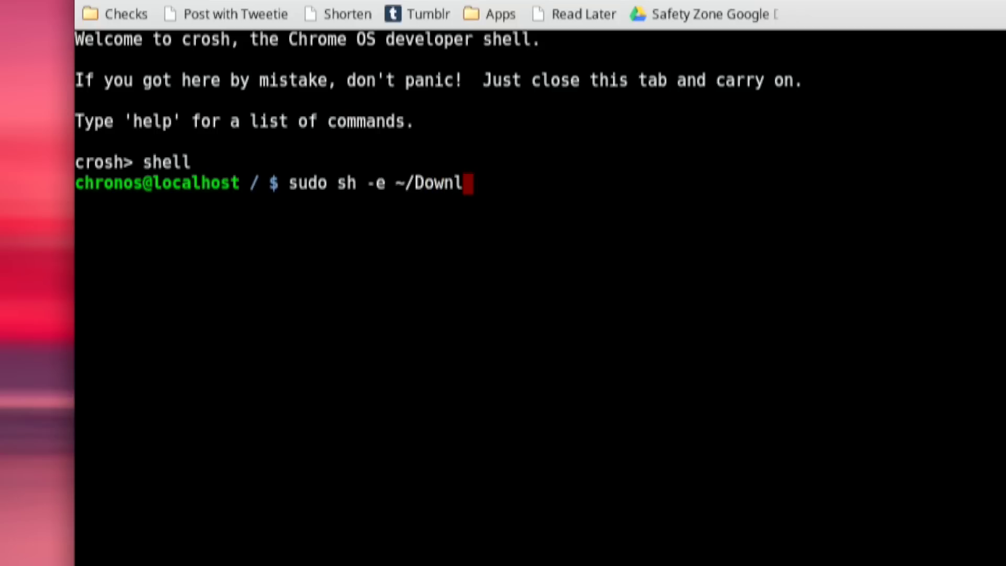
text(oads/)
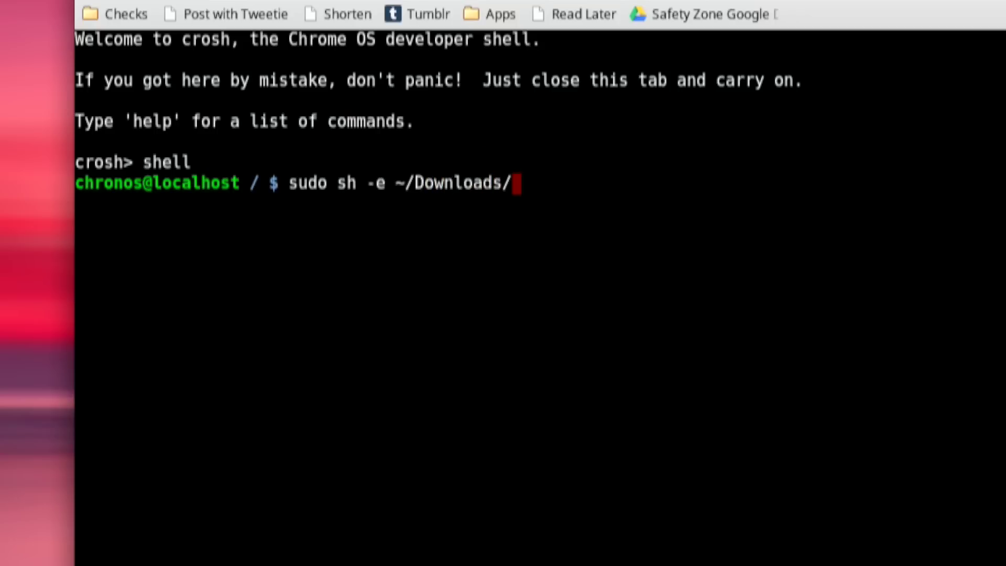
text(crouton )
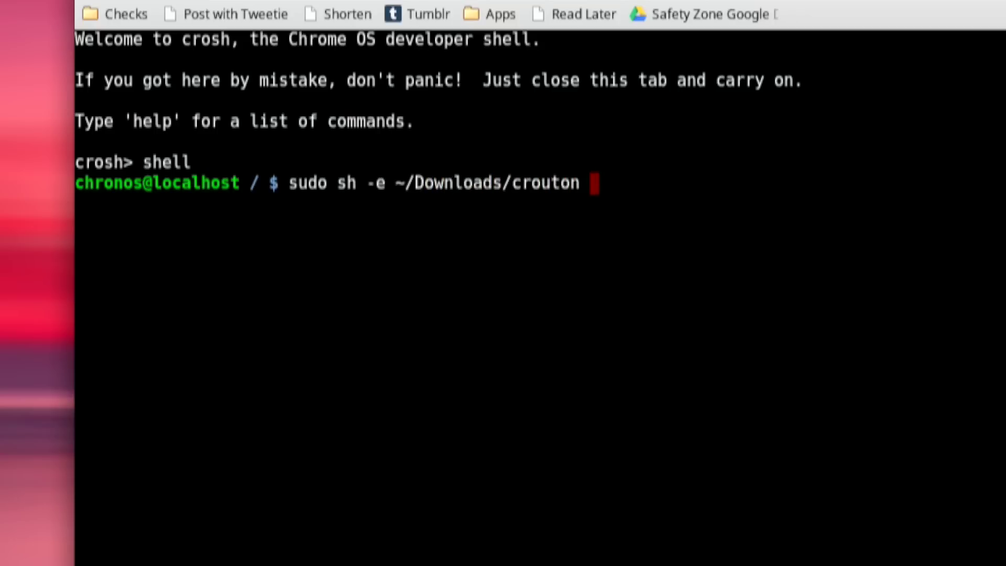
text(-t xfce)
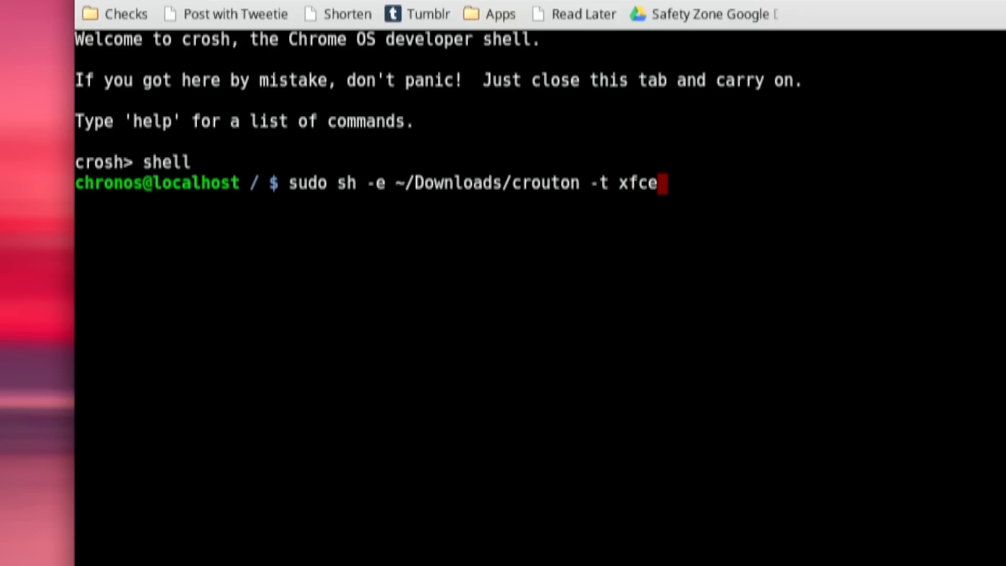
key(Return)
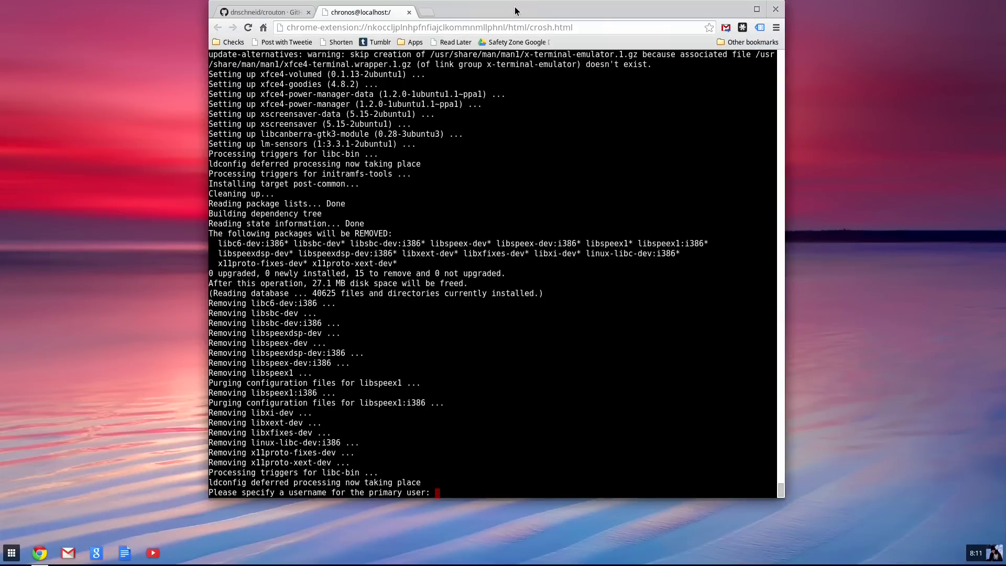
- Enter the primary username, set and confirm its password, then enter 'sudo startxfce4'
text(lonseidman)
key(Return)
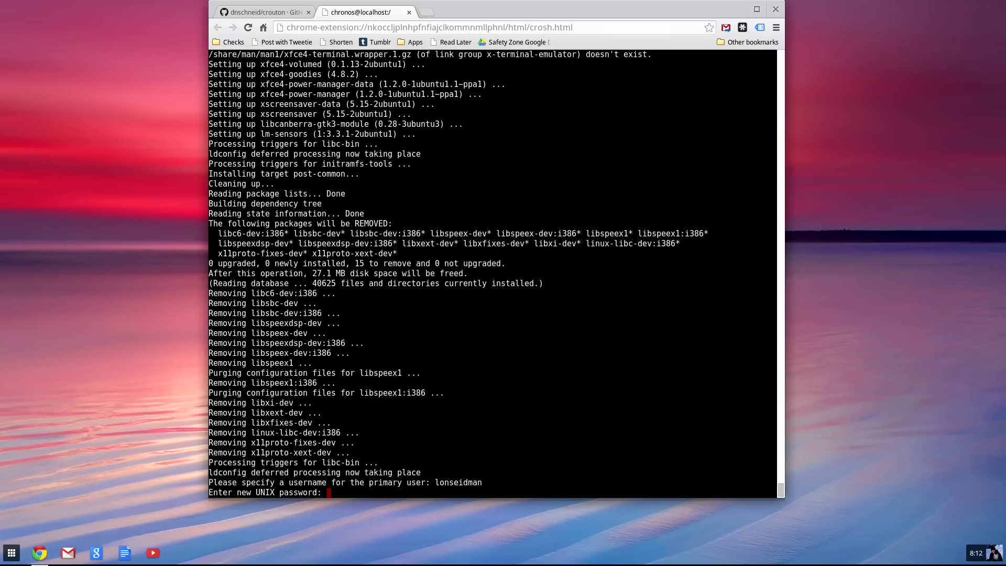
key(Return)
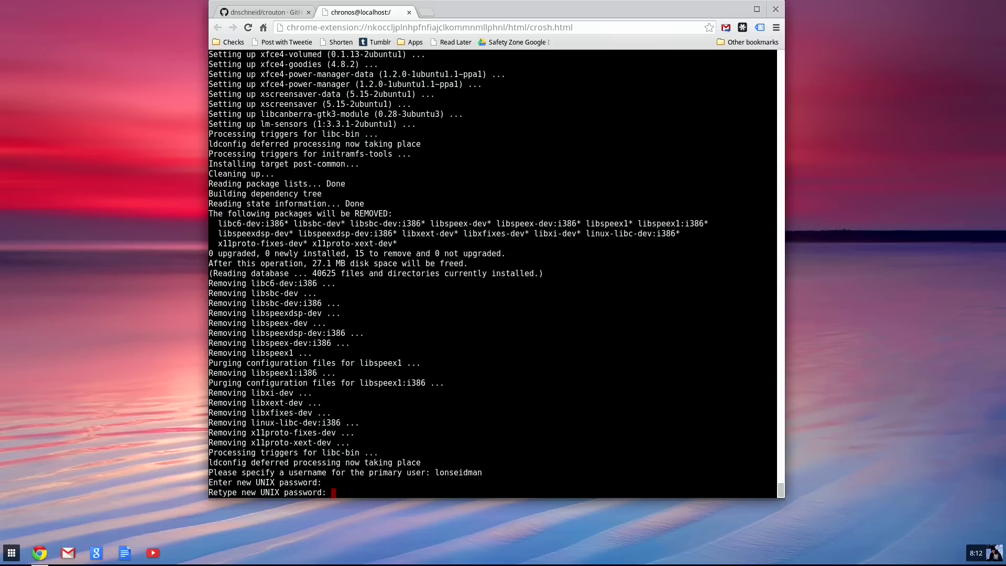
key(Return)
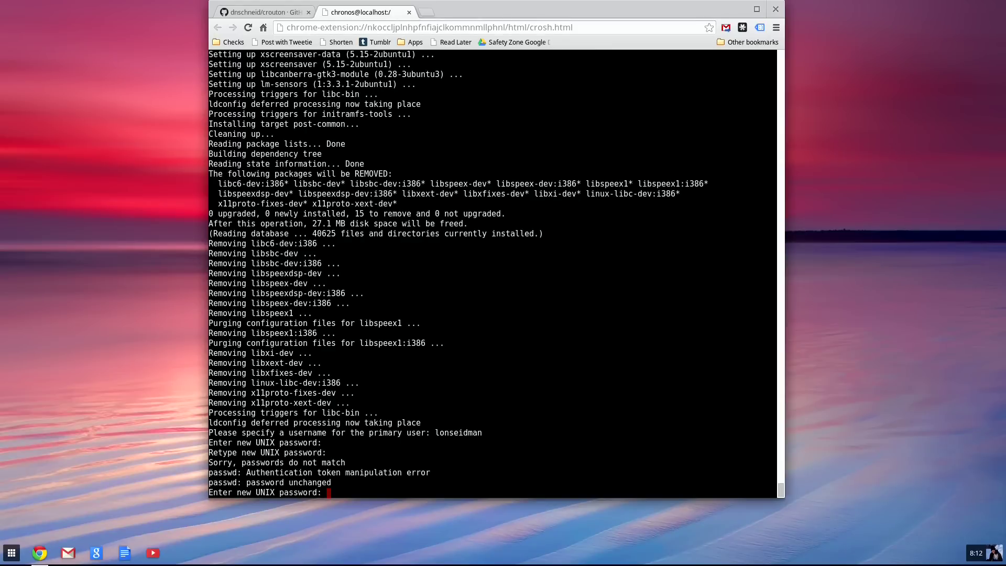
key(Return)
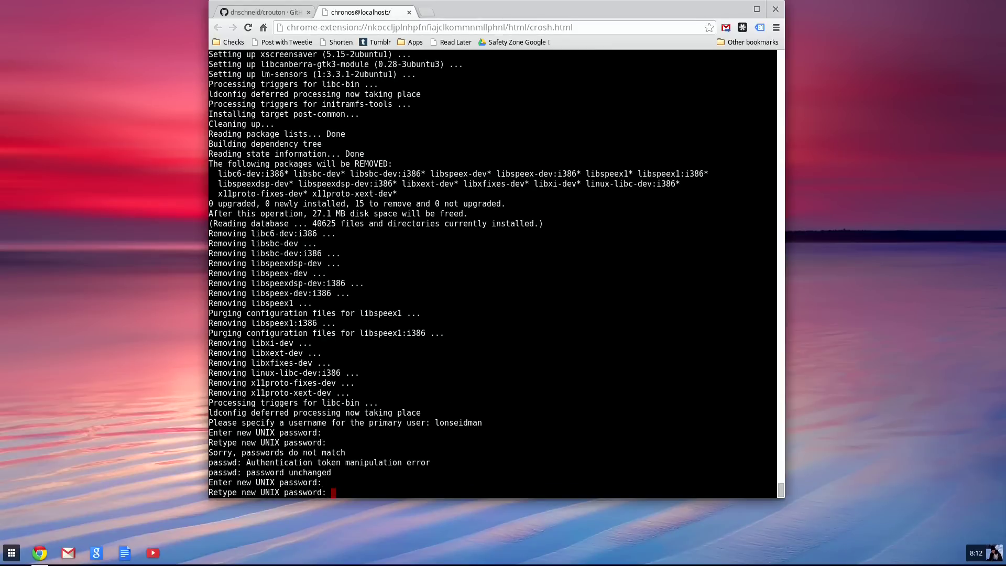
key(Return)
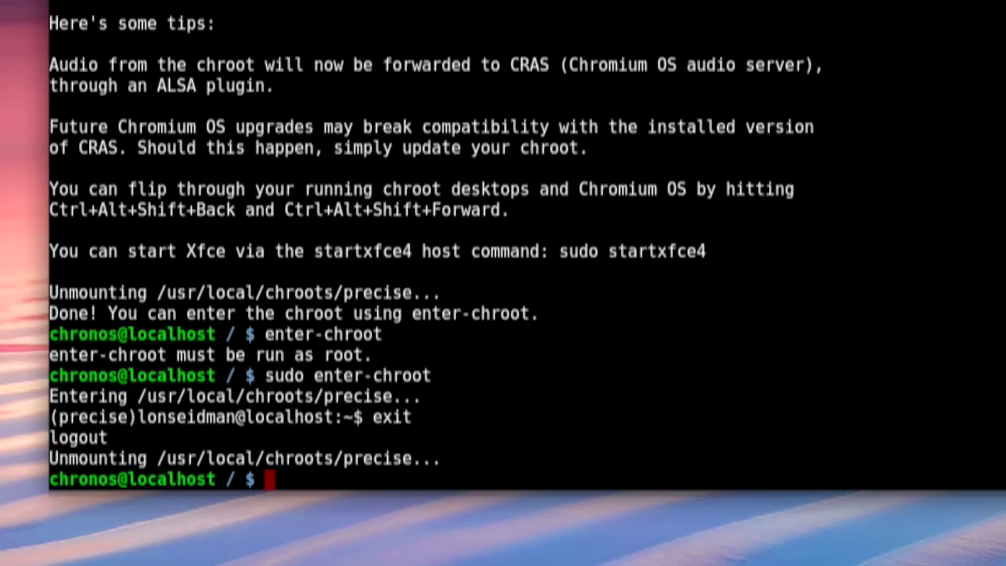
text(sudo )
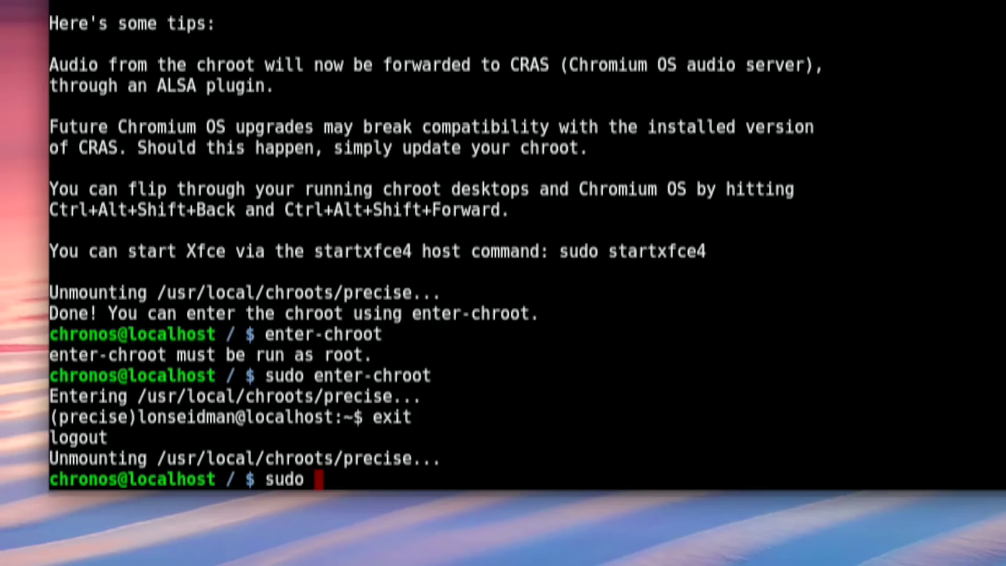
text(startxf)
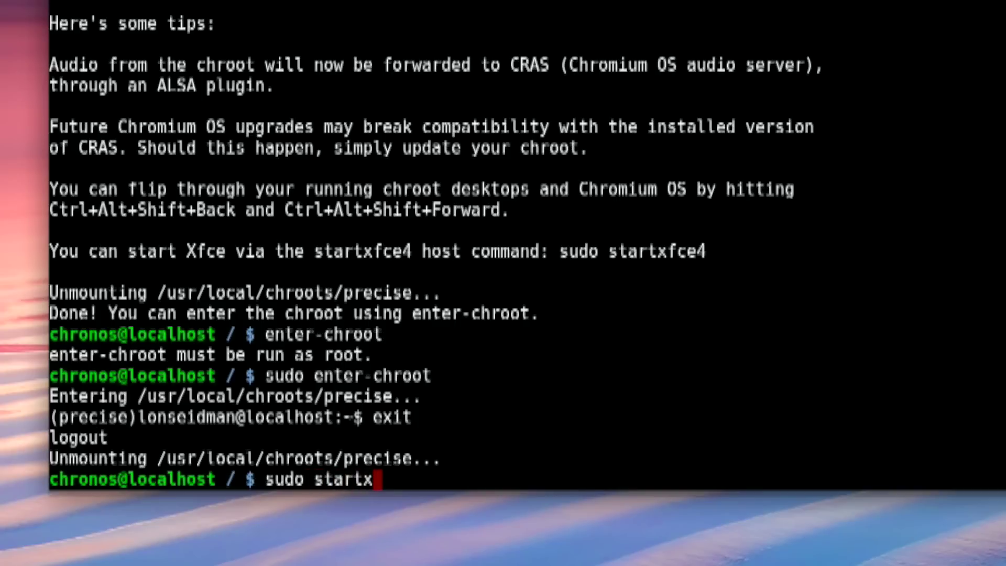
text(ce4)
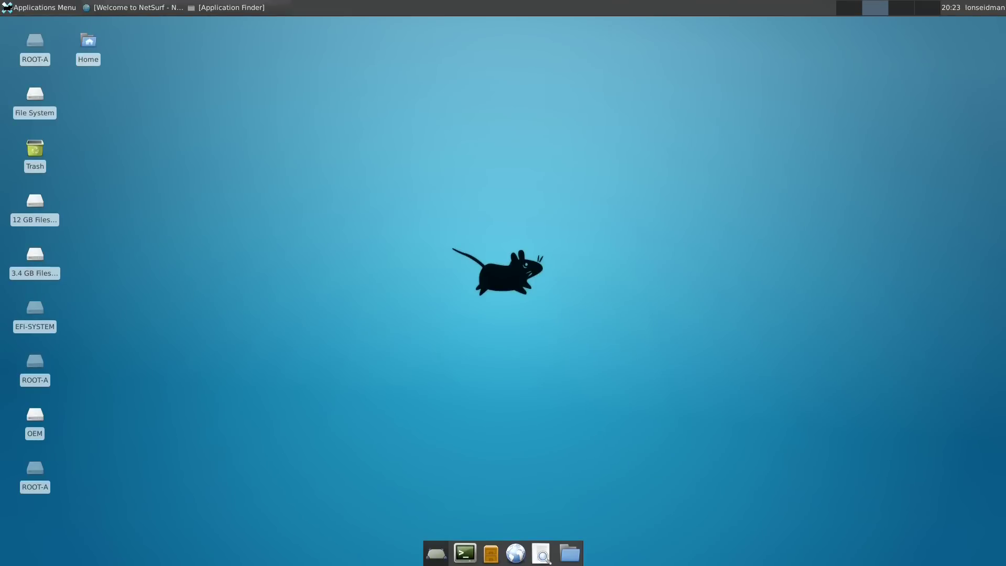
- Open the home folder in the File Manager from the desktop menu
right_click(331, 252)
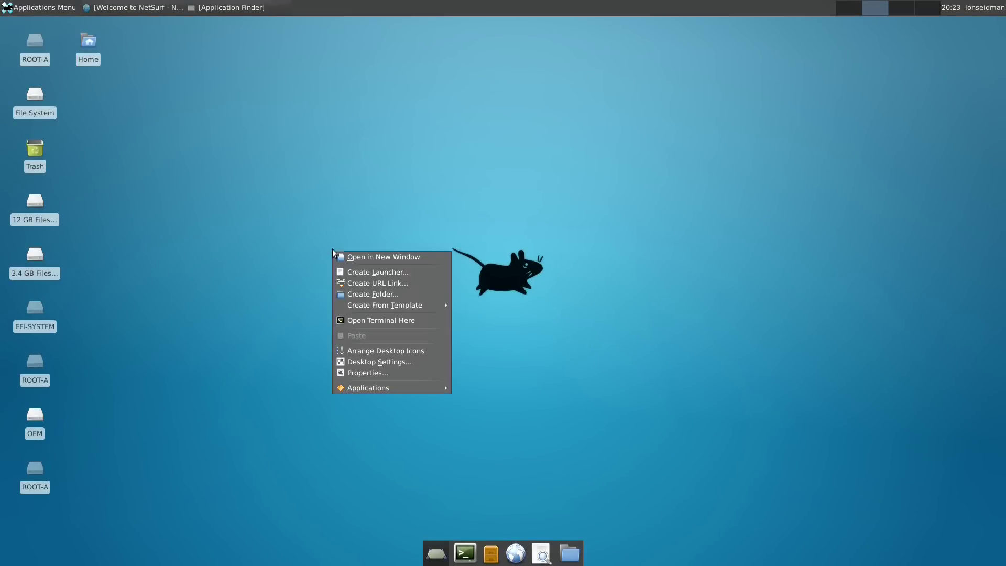
mouse_move(417, 388)
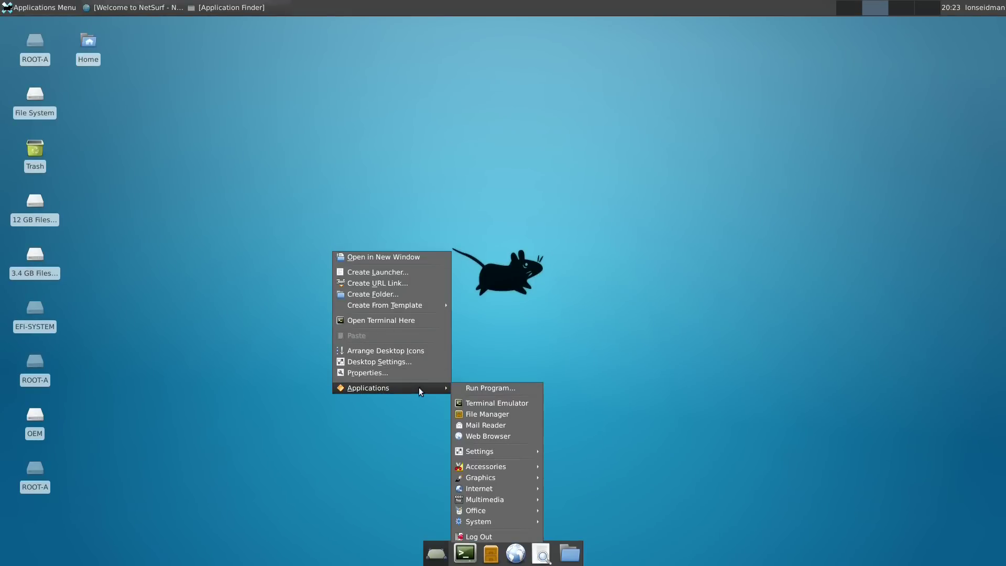
click(527, 415)
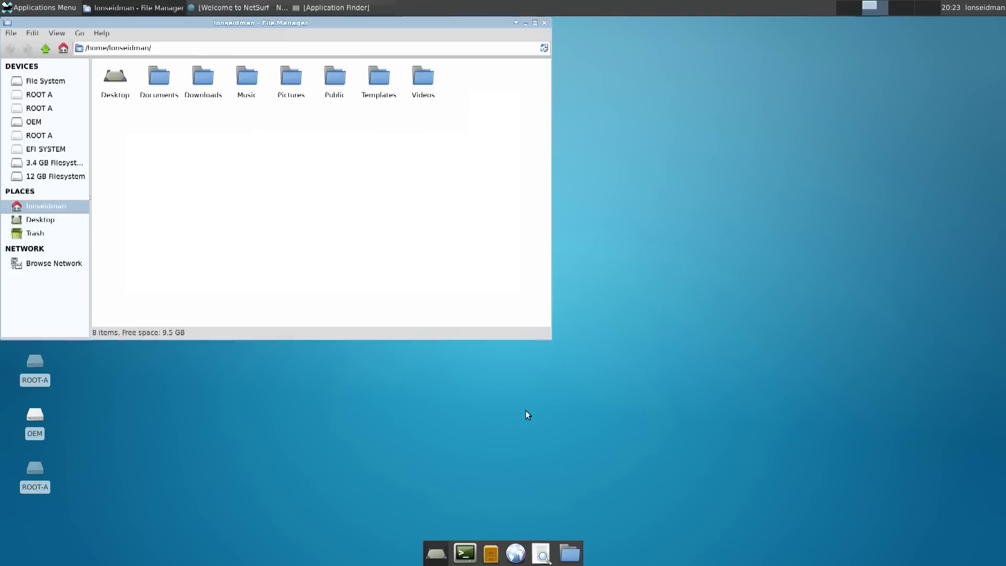
- Launch Audio Mixer from Applications > Multimedia, which shows a GStreamer sound-device error
right_click(646, 184)
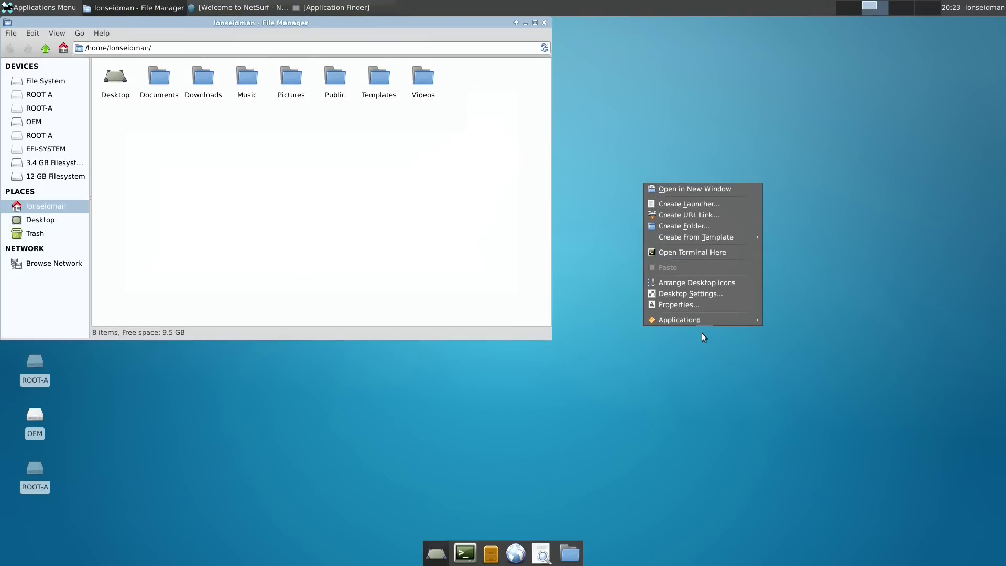
mouse_move(703, 318)
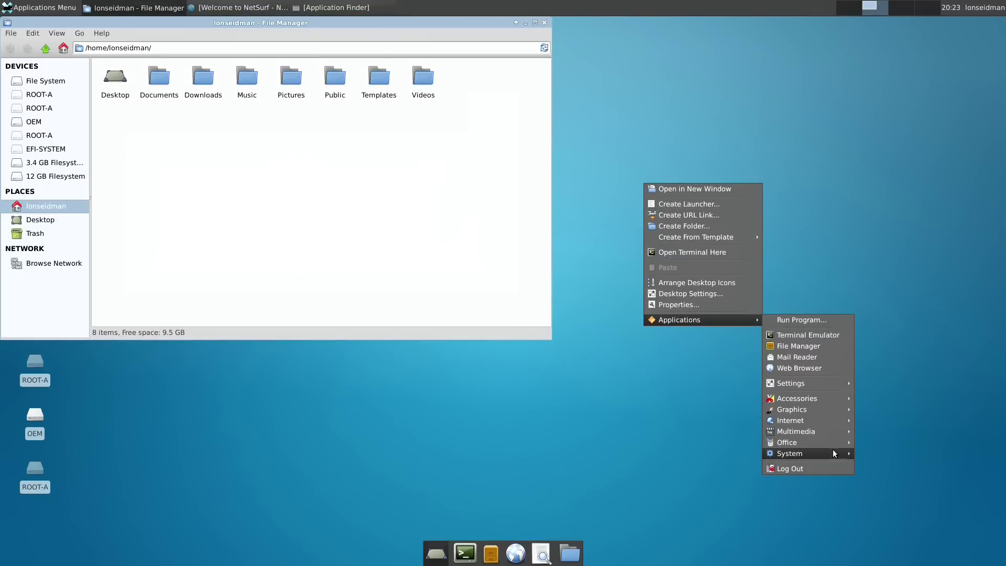
mouse_move(833, 455)
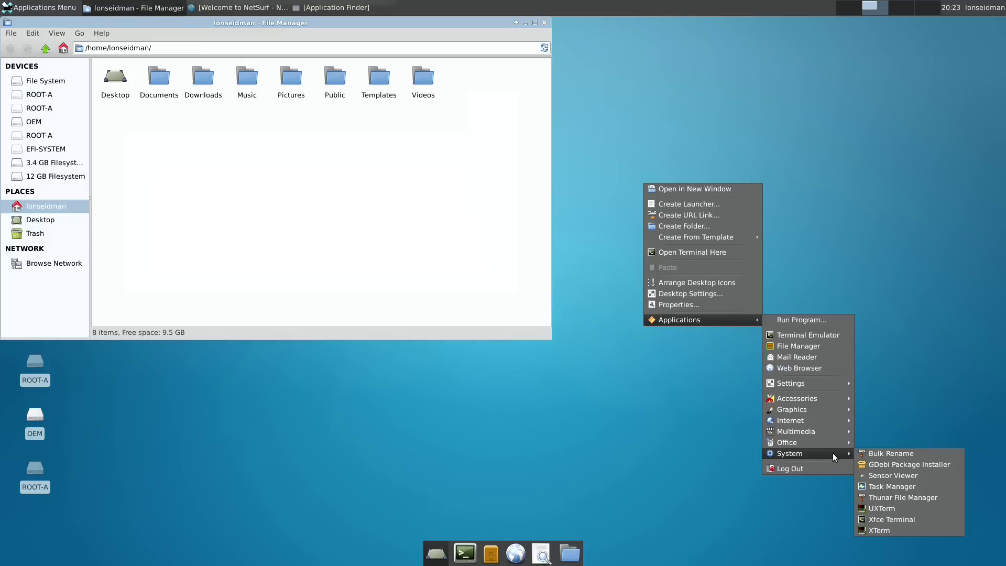
mouse_move(825, 432)
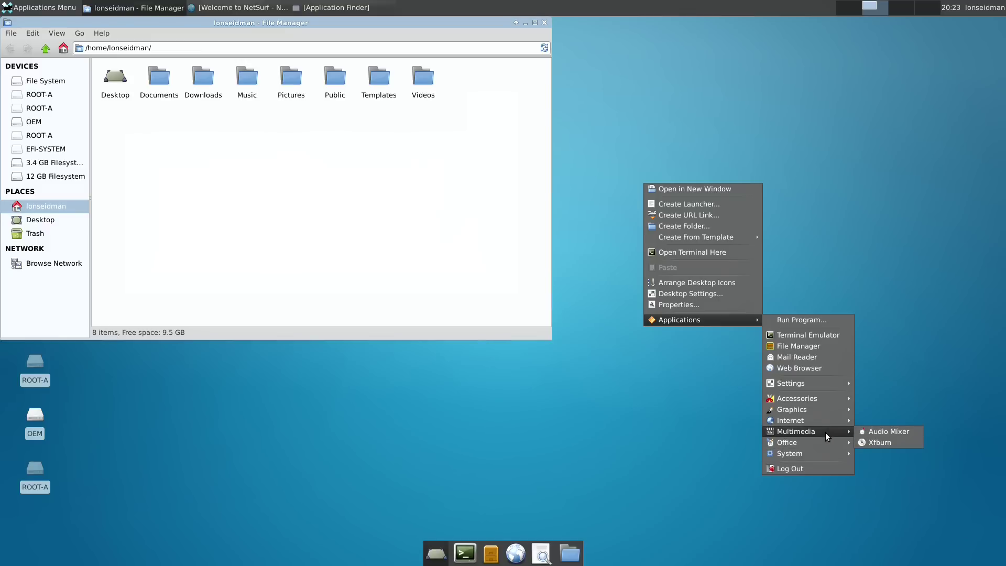
click(890, 432)
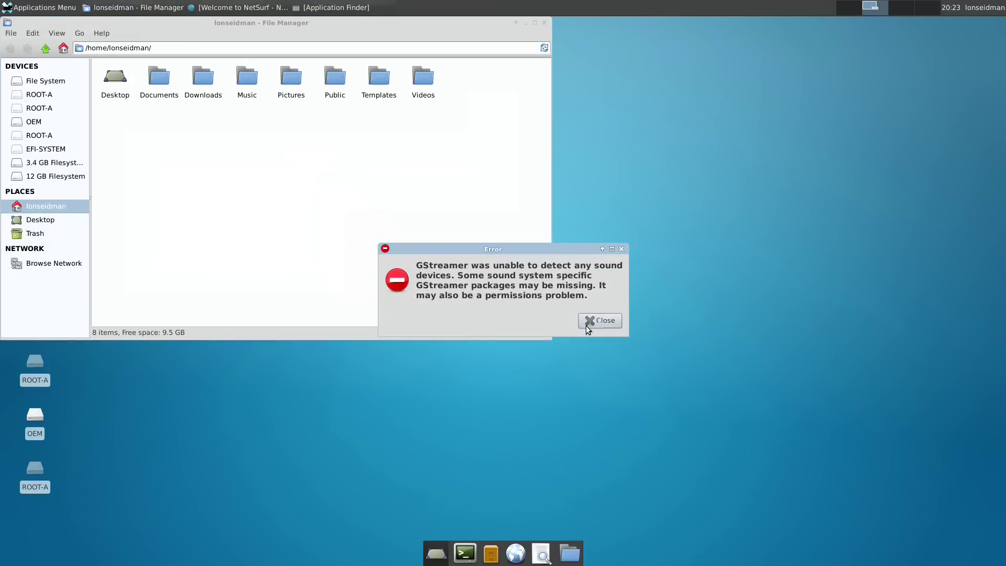
- Close the sound-device error, open a new sticky note in Notes, then switch to Chrome OS
click(600, 321)
right_click(625, 228)
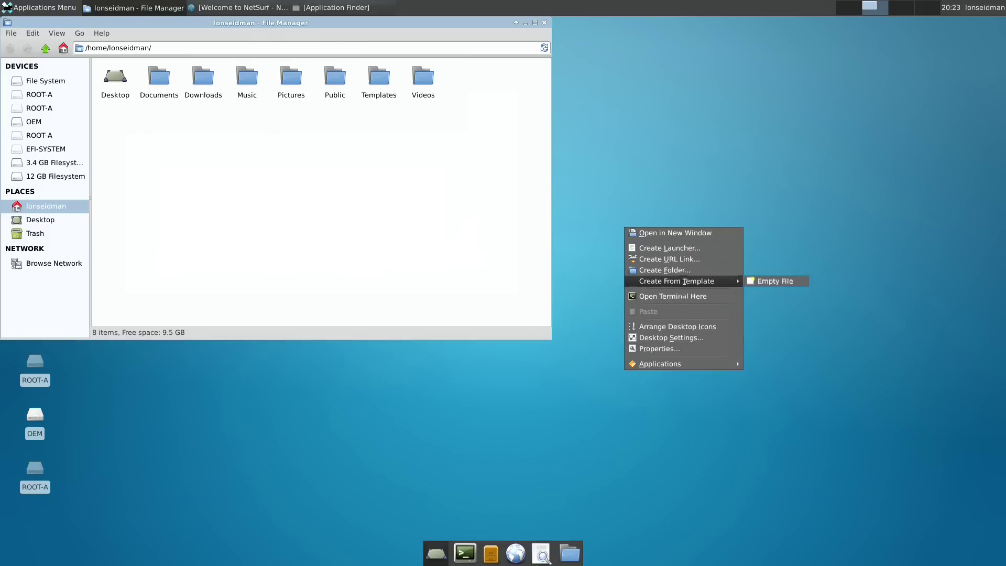
mouse_move(685, 366)
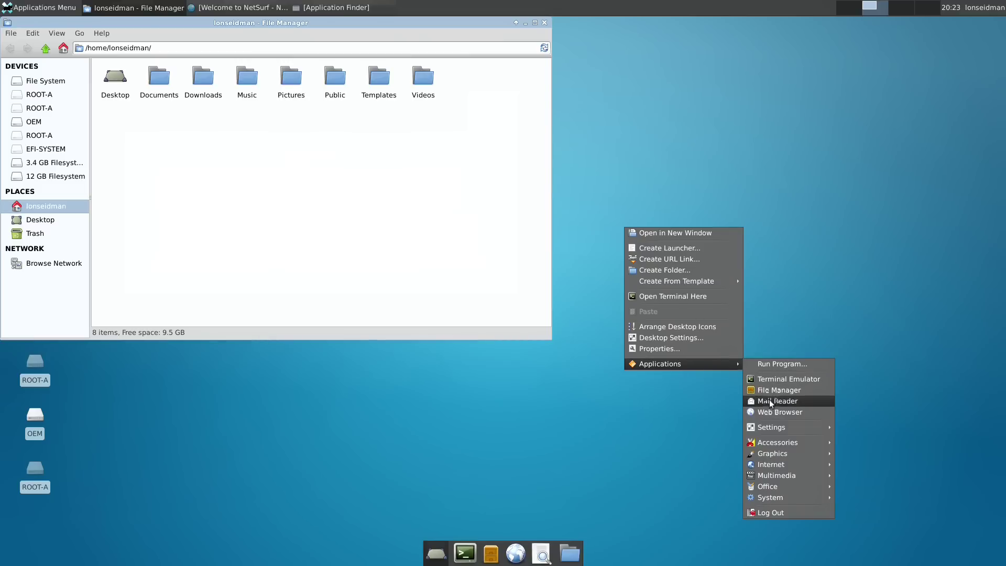
mouse_move(768, 442)
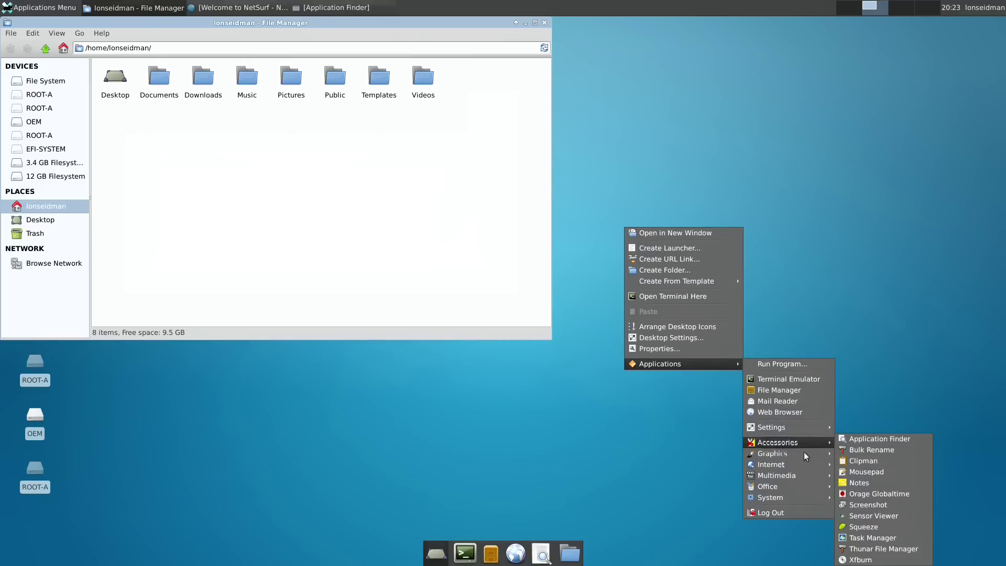
click(911, 482)
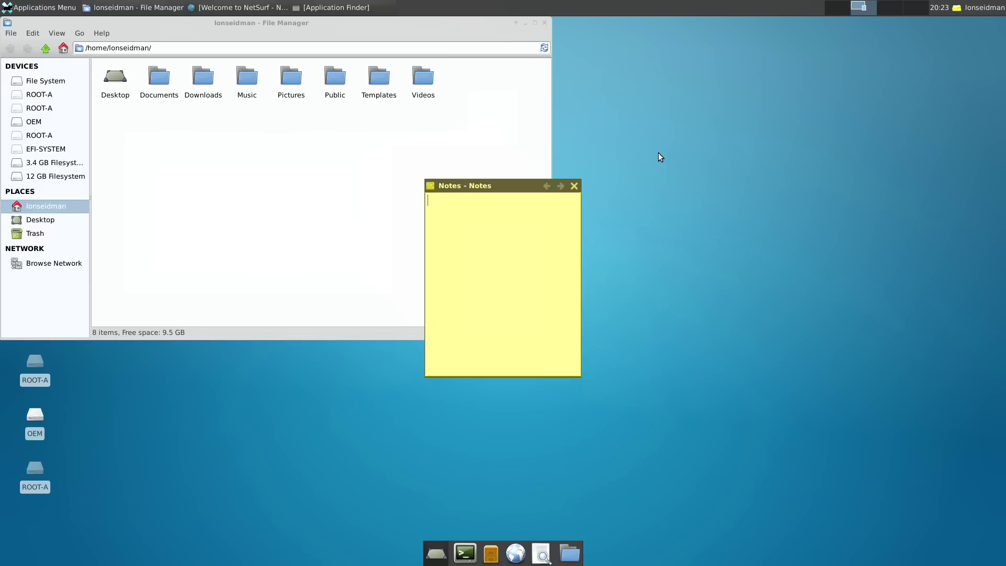
key(ctrl+alt+shift+XF86Back)
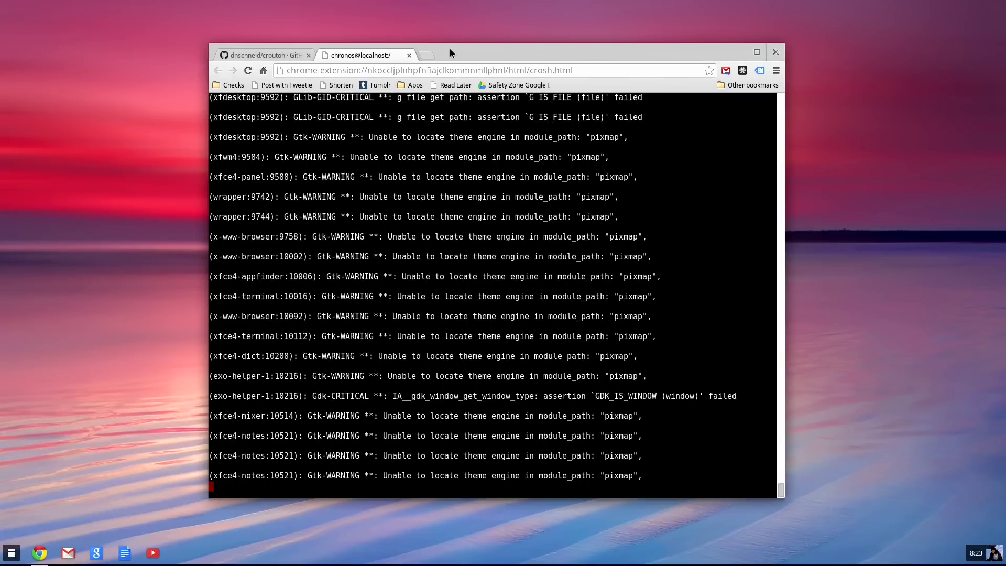
- Switch back to the Xfce chroot desktop with Ctrl+Alt+Shift+Forward
key(ctrl+alt+shift+XF86Forward)
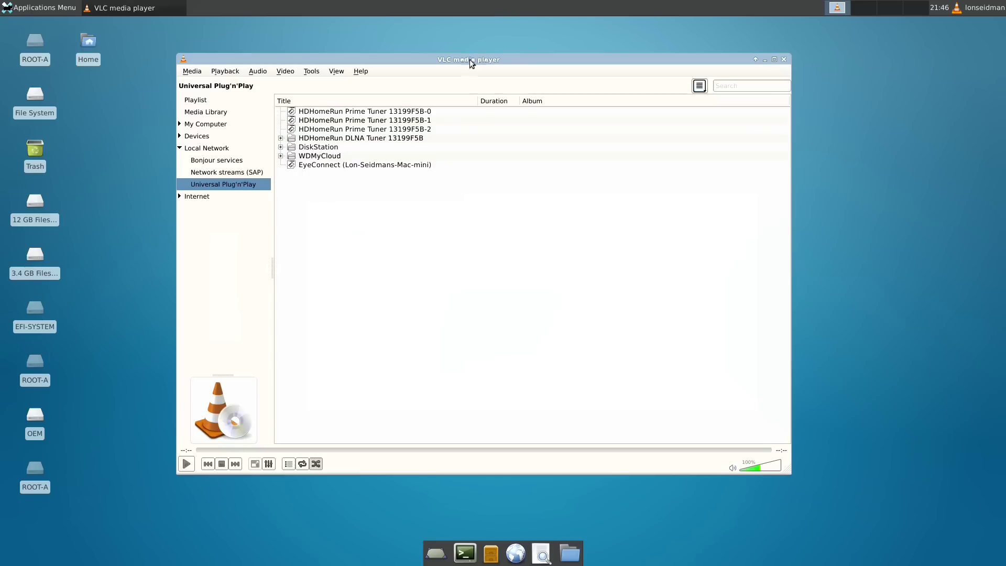
- Play channel 8 WTNH from the HDHomeRun DLNA Tuner's Channels list
click(280, 139)
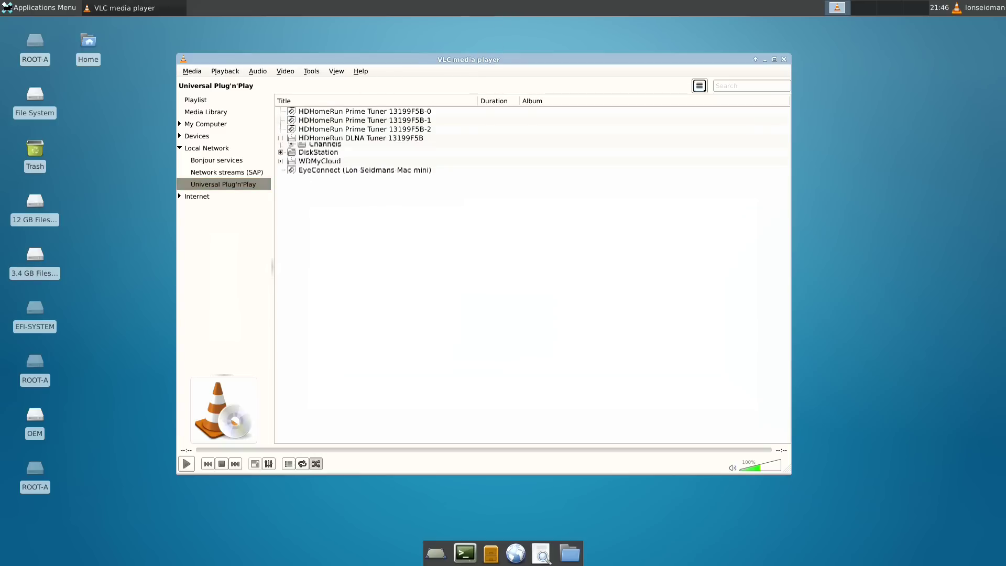
click(292, 156)
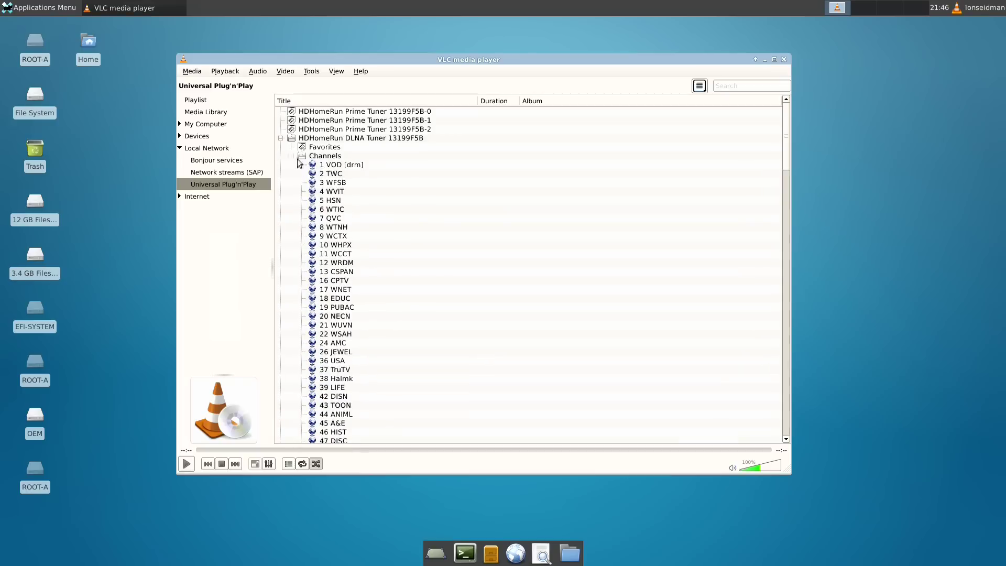
scroll(363, 225, down, 2)
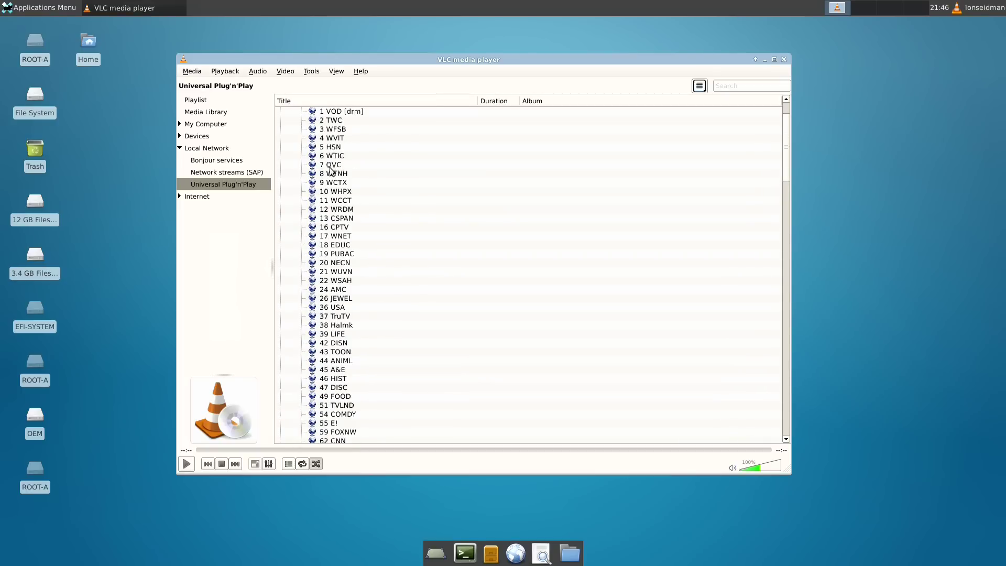
double_click(333, 174)
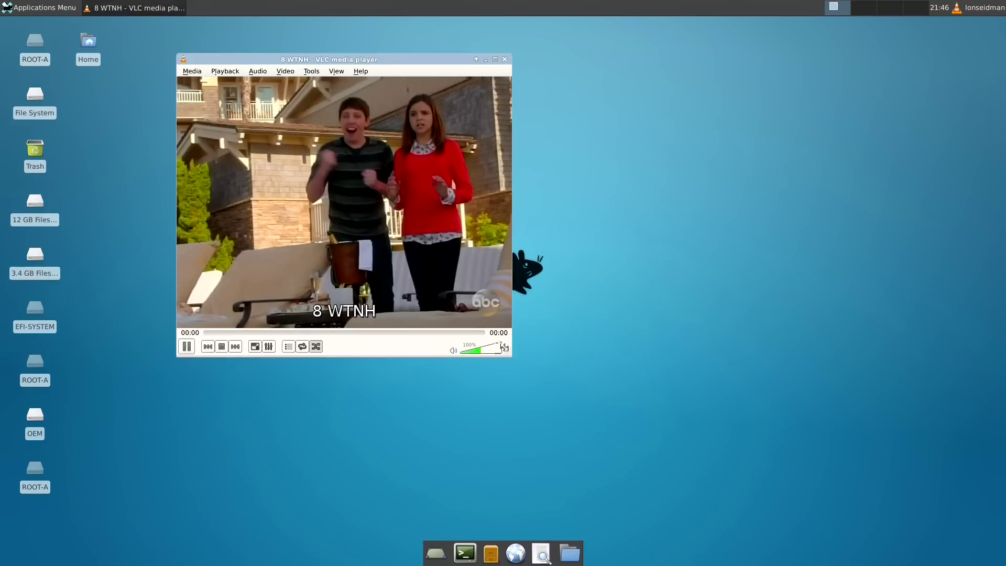
- Shrink the video window, centre it on the desktop, then close VLC
drag(508, 352, 404, 255)
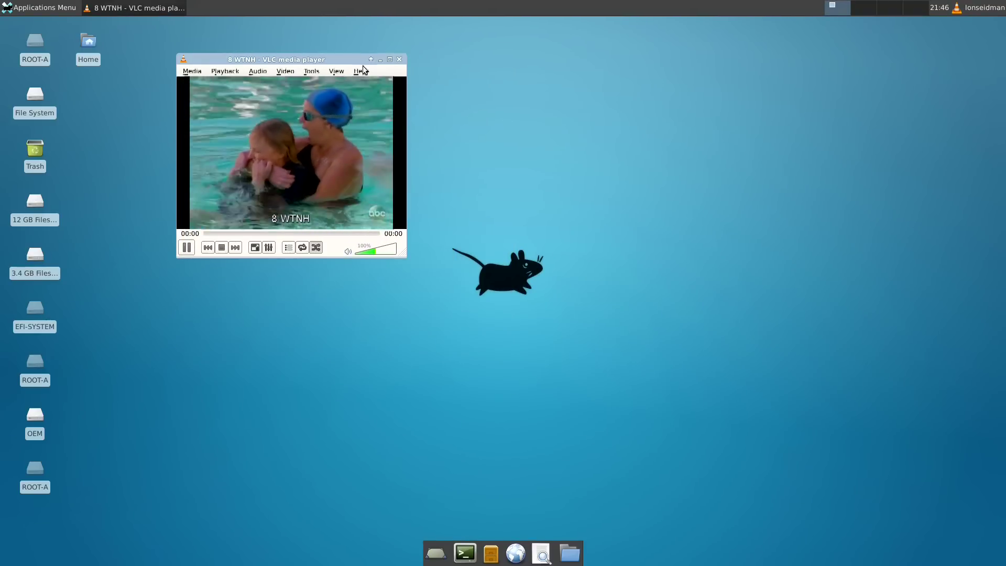
drag(288, 58, 507, 161)
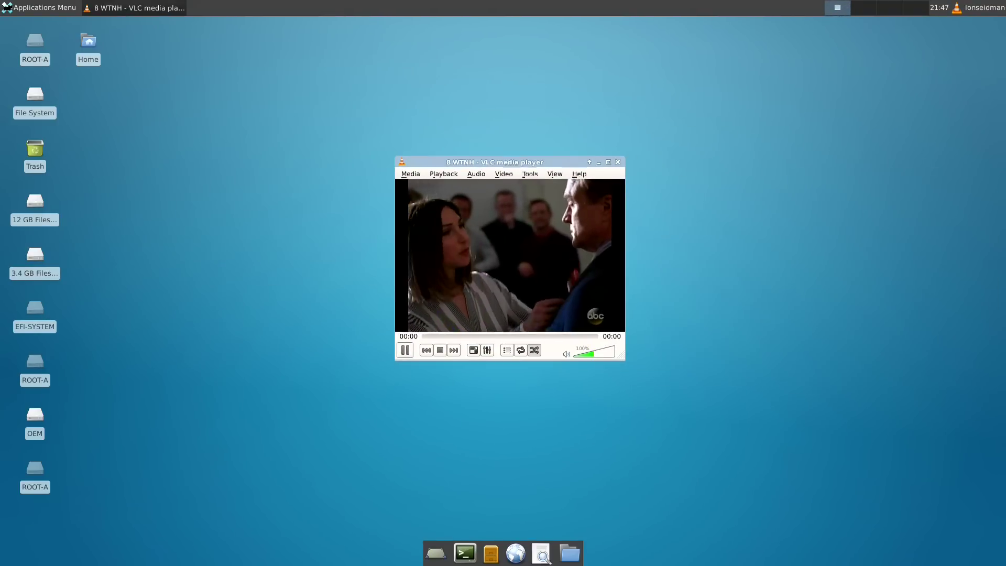
click(618, 162)
- Launch Dictionary from Applications > Accessories in the desktop menu
right_click(398, 363)
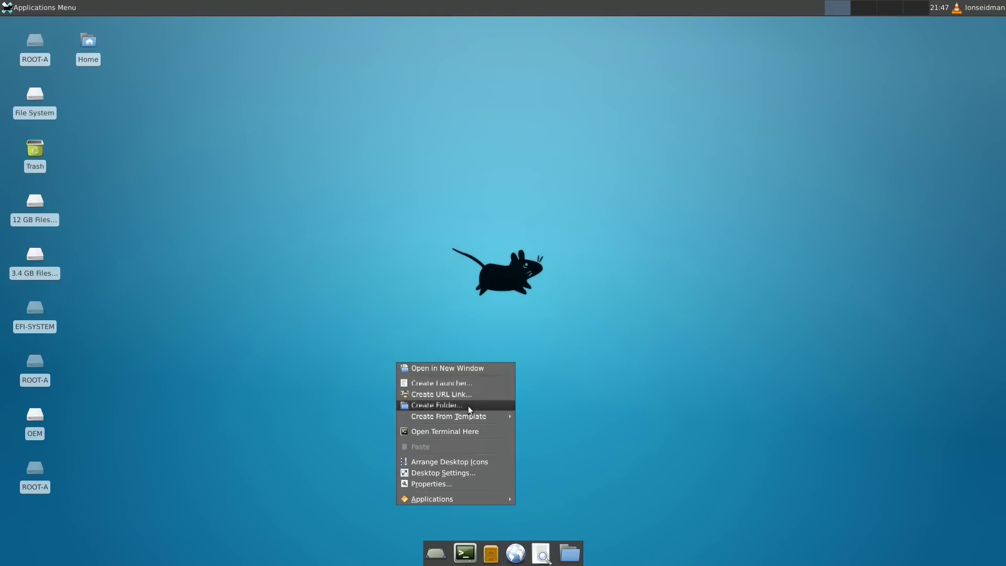
mouse_move(477, 499)
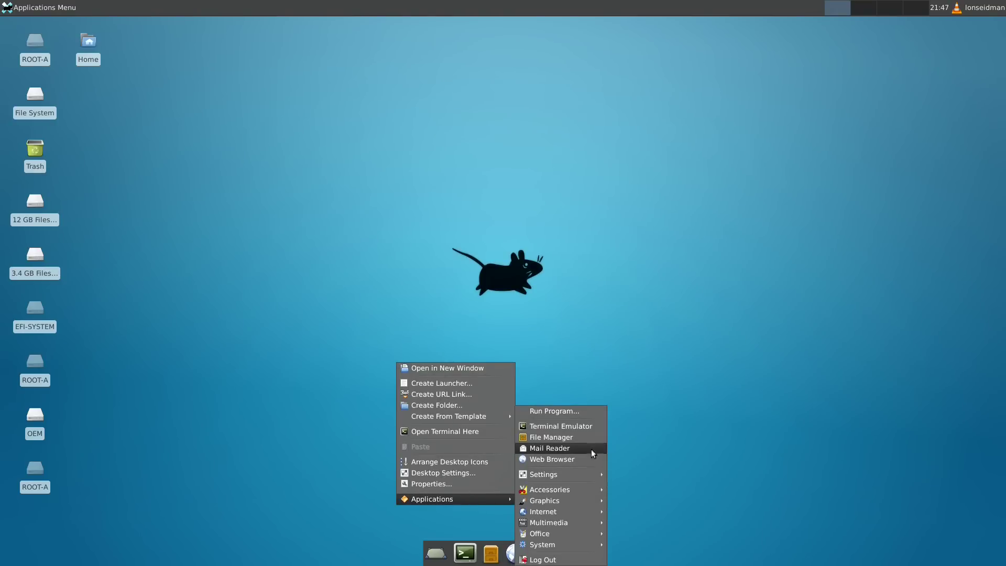
mouse_move(573, 523)
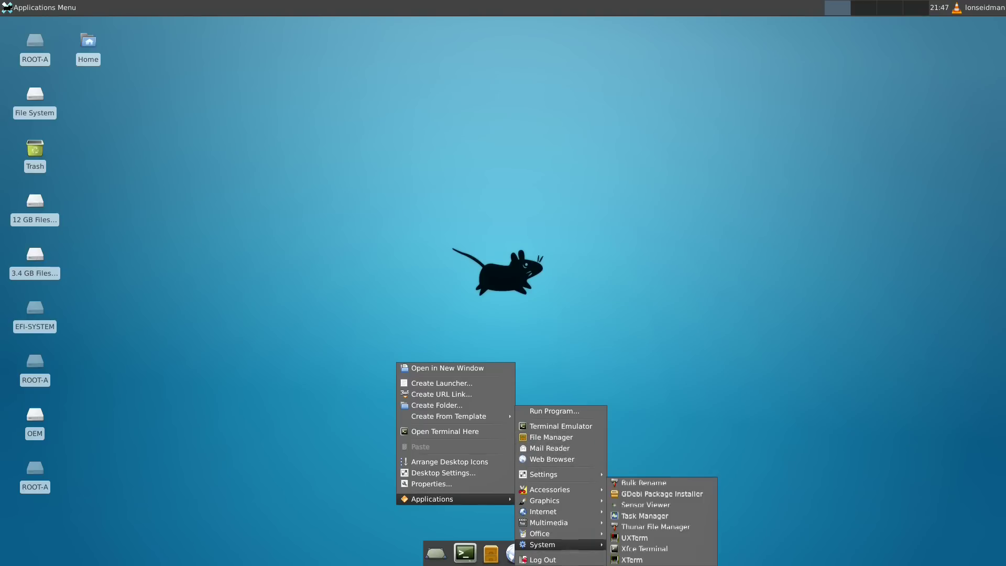
click(634, 534)
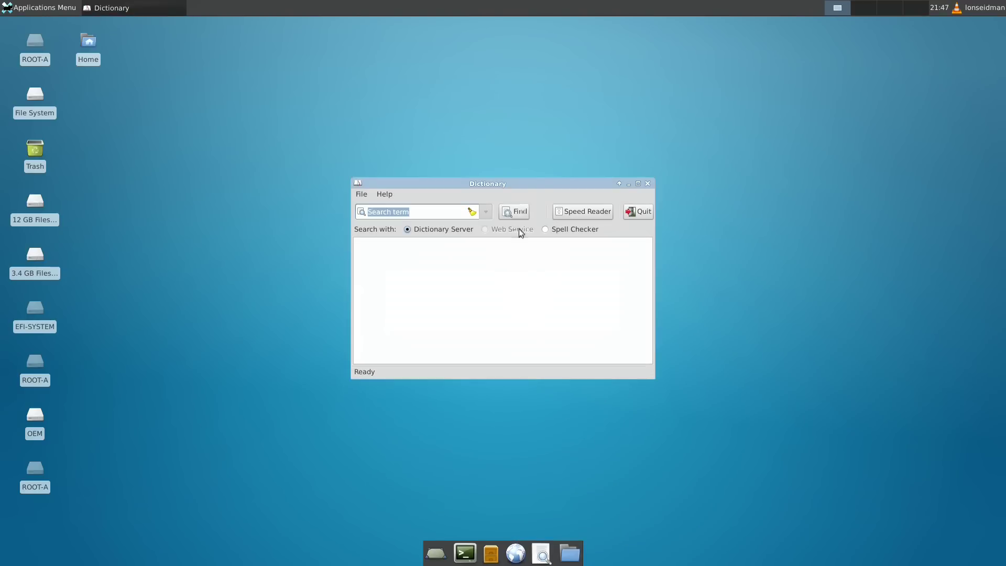